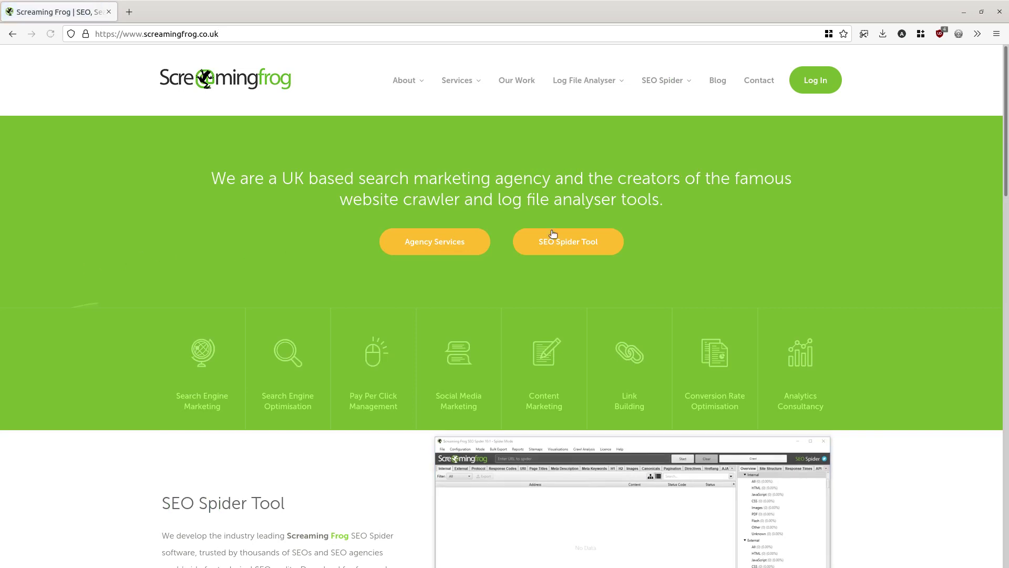
Step: Open the SEO Spider Tool page and review the tool's introduction and feature overview
{"action": "left_click", "coordinate": [609, 248]}
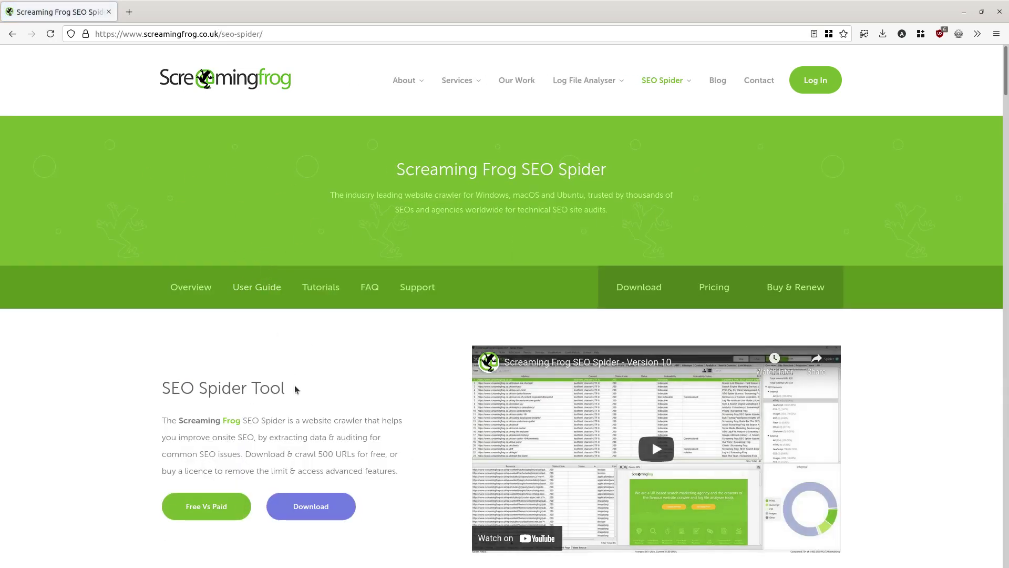
{"action": "left_click_drag", "start_coordinate": [398, 169], "coordinate": [531, 167]}
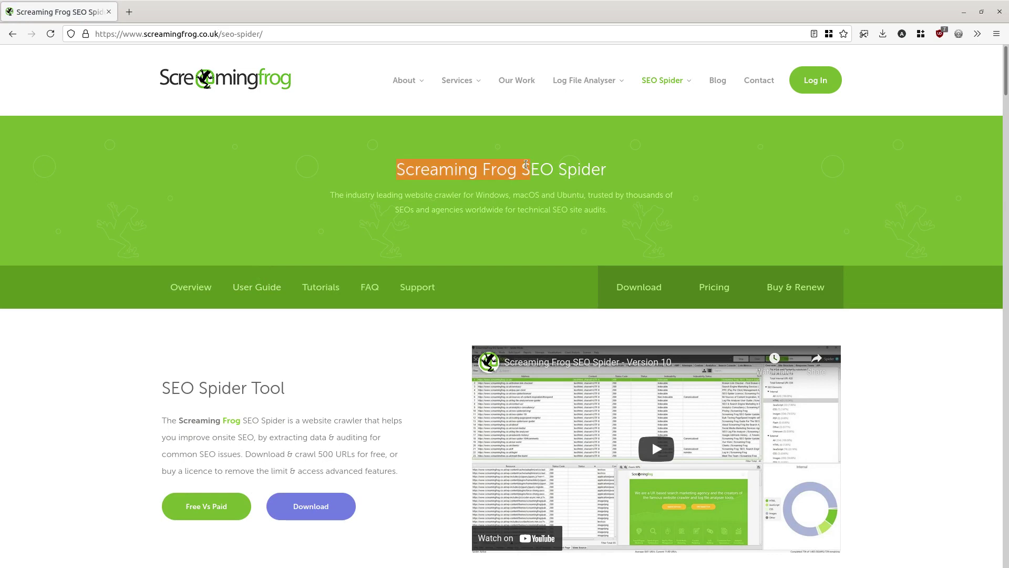
{"action": "left_click", "coordinate": [371, 386]}
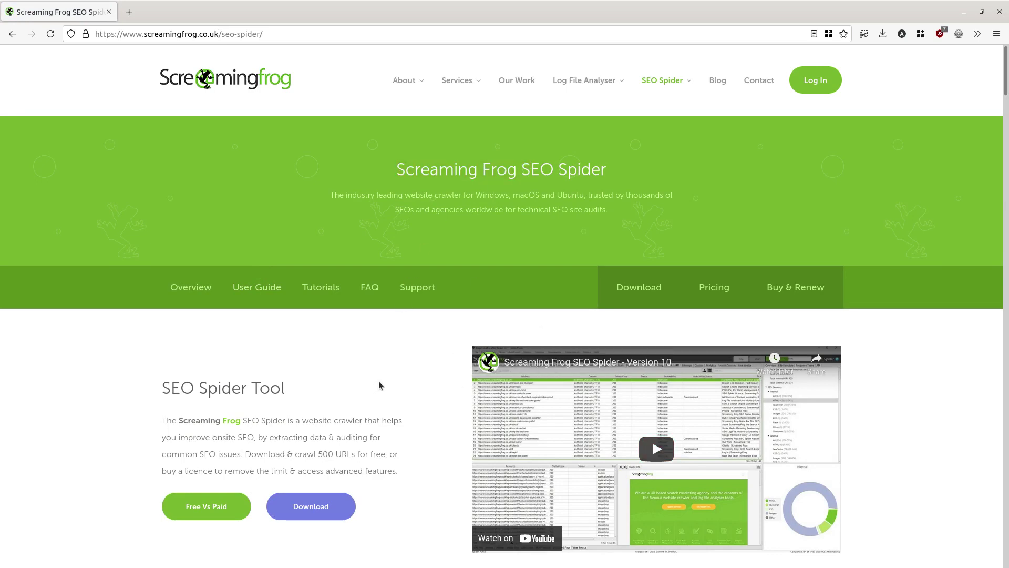
{"action": "scroll", "coordinate": [375, 381], "scroll_direction": "down", "scroll_amount": 6}
{"action": "scroll", "coordinate": [238, 388], "scroll_direction": "up", "scroll_amount": 5}
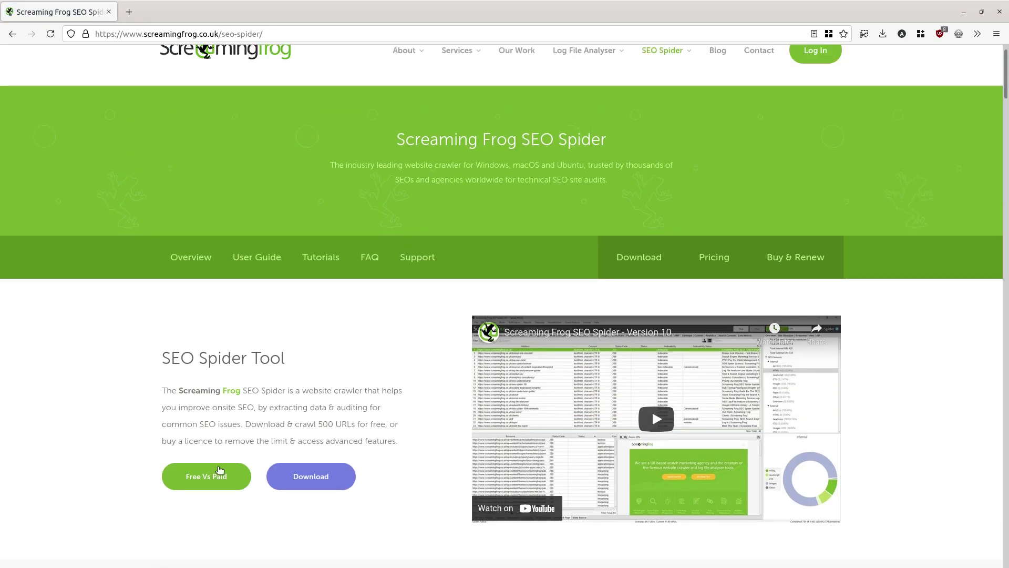
{"action": "scroll", "coordinate": [239, 472], "scroll_direction": "down", "scroll_amount": 10}
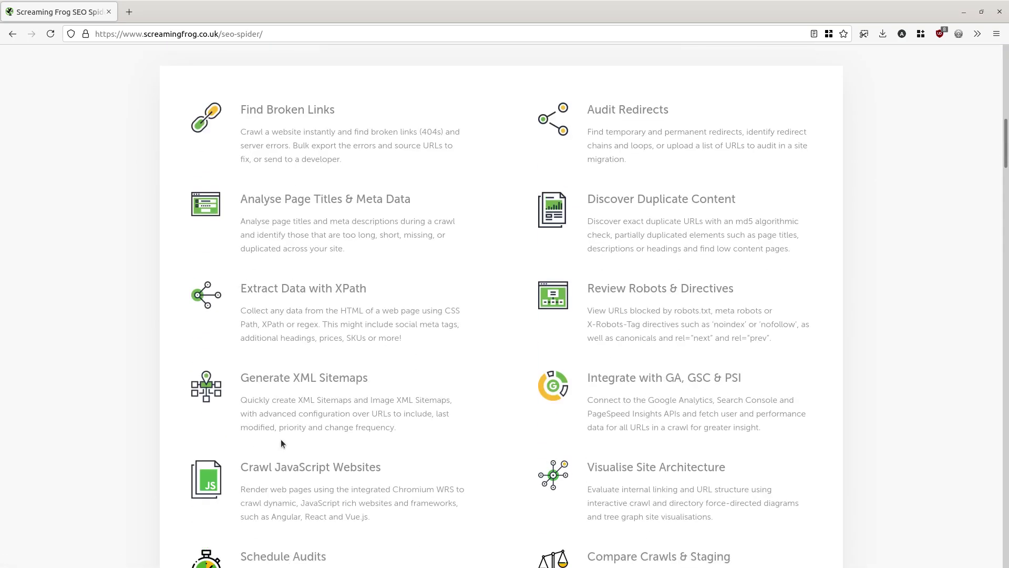
{"action": "scroll", "coordinate": [281, 443], "scroll_direction": "down", "scroll_amount": 10}
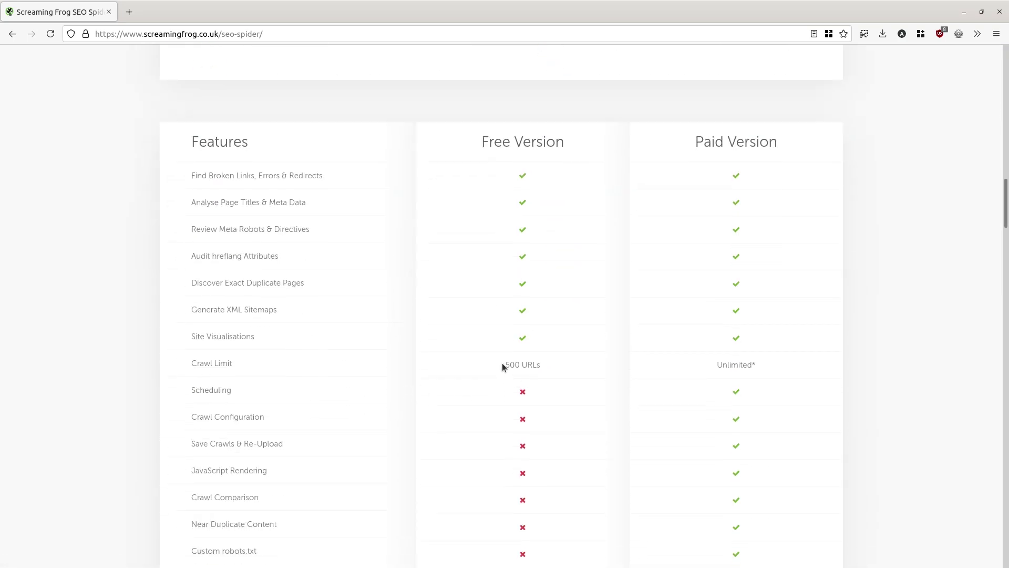
Step: Compare the free and paid versions' features, crawl limits and licence prices on the SEO Spider page
{"action": "left_click_drag", "start_coordinate": [503, 366], "coordinate": [547, 372]}
{"action": "scroll", "coordinate": [575, 379], "scroll_direction": "up", "scroll_amount": 1}
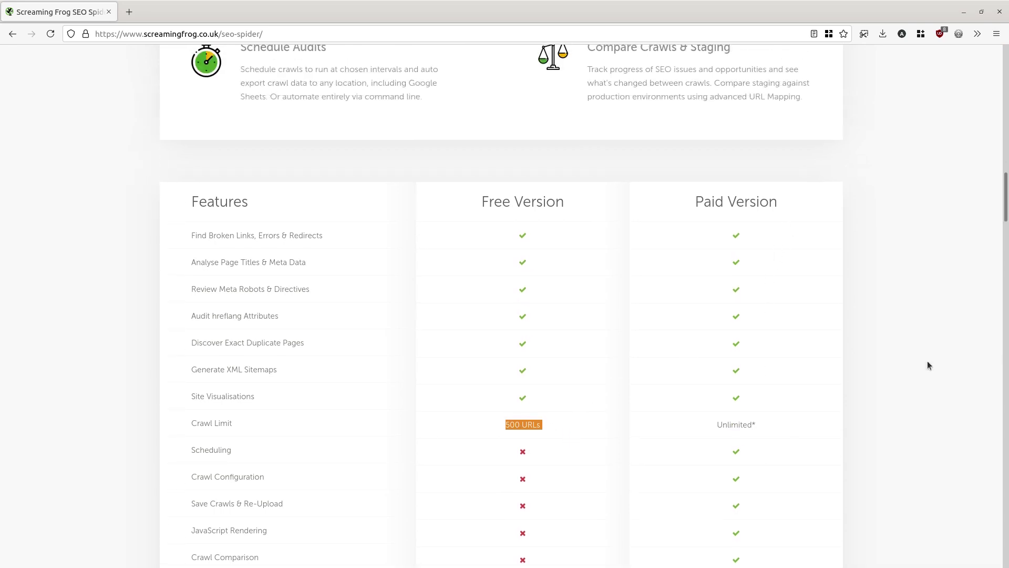
{"action": "left_click_drag", "start_coordinate": [1002, 197], "coordinate": [1000, 286]}
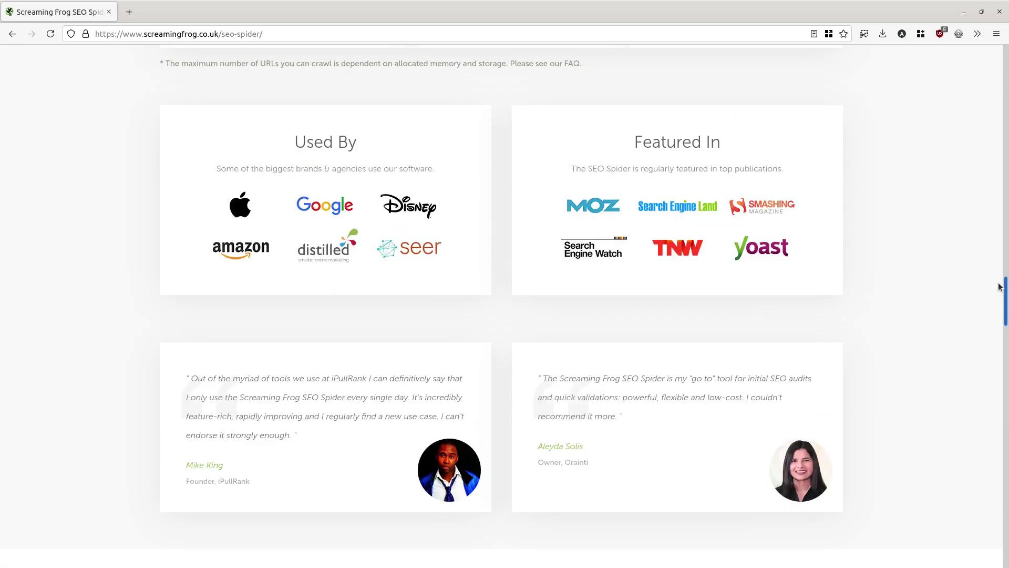
{"action": "scroll", "coordinate": [1004, 273], "scroll_direction": "up", "scroll_amount": 5}
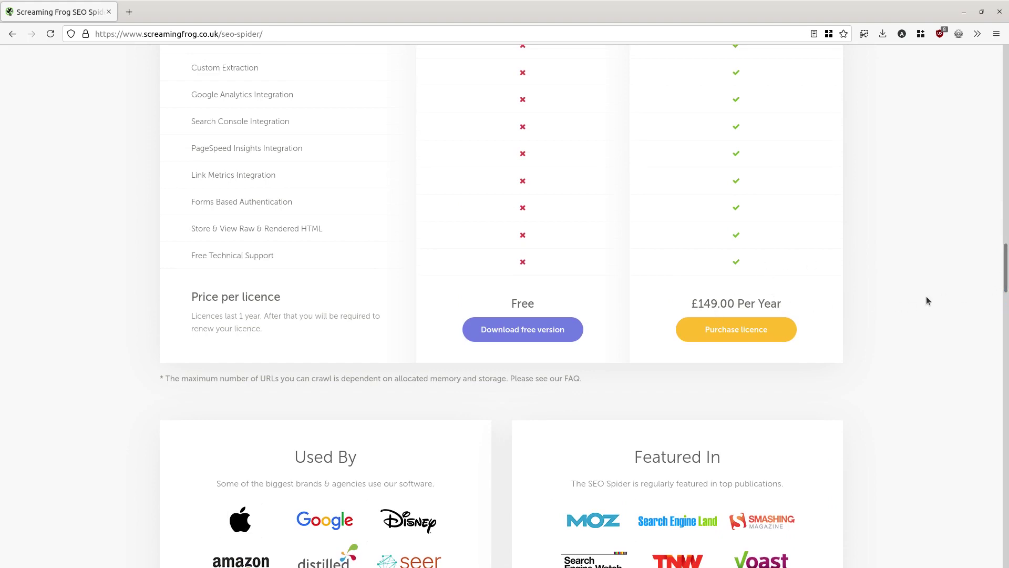
{"action": "left_click_drag", "start_coordinate": [1004, 270], "coordinate": [993, 245]}
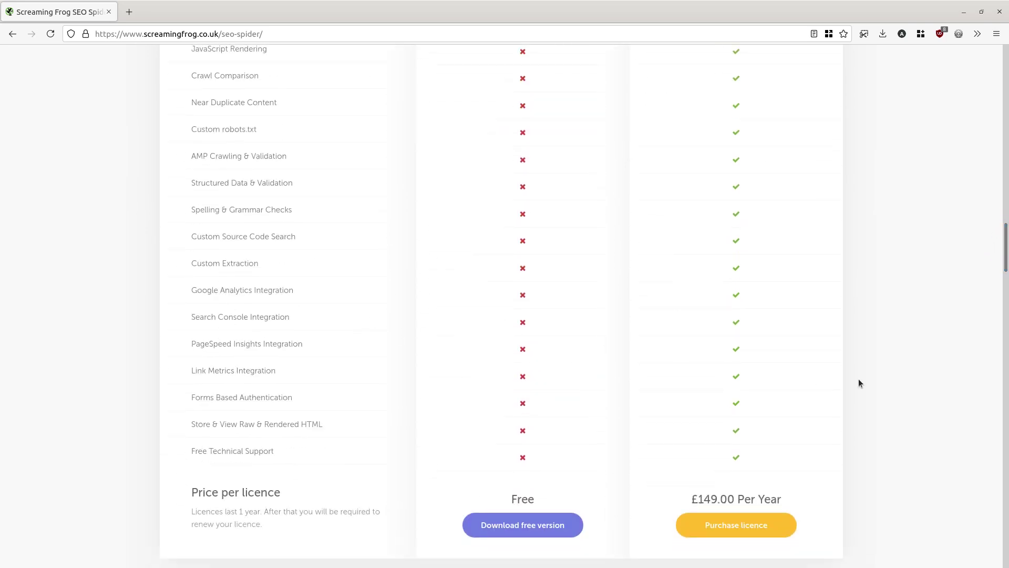
{"action": "left_click_drag", "start_coordinate": [1006, 261], "coordinate": [1004, 208]}
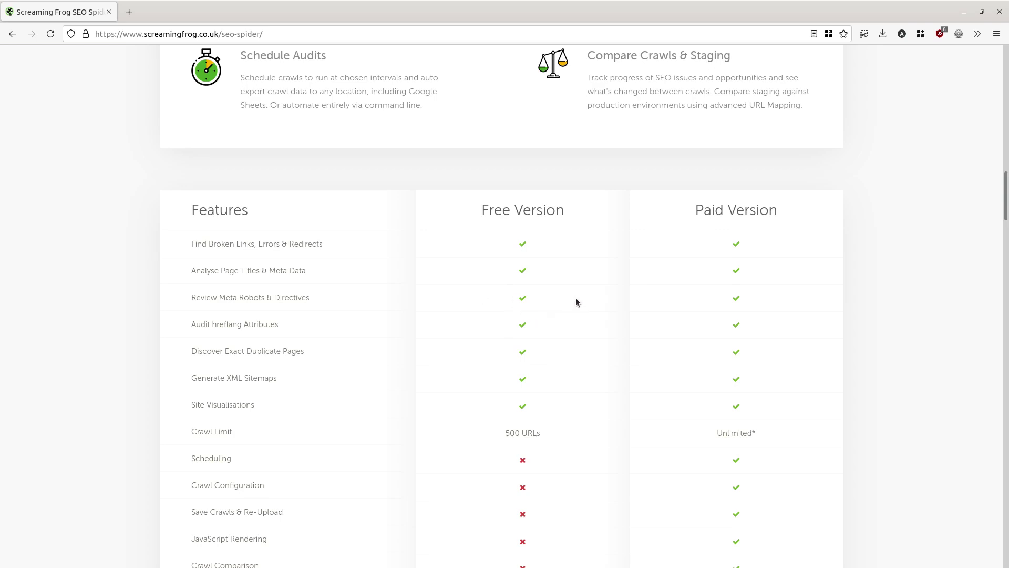
{"action": "scroll", "coordinate": [525, 315], "scroll_direction": "up", "scroll_amount": 10}
{"action": "scroll", "coordinate": [531, 354], "scroll_direction": "up", "scroll_amount": 10}
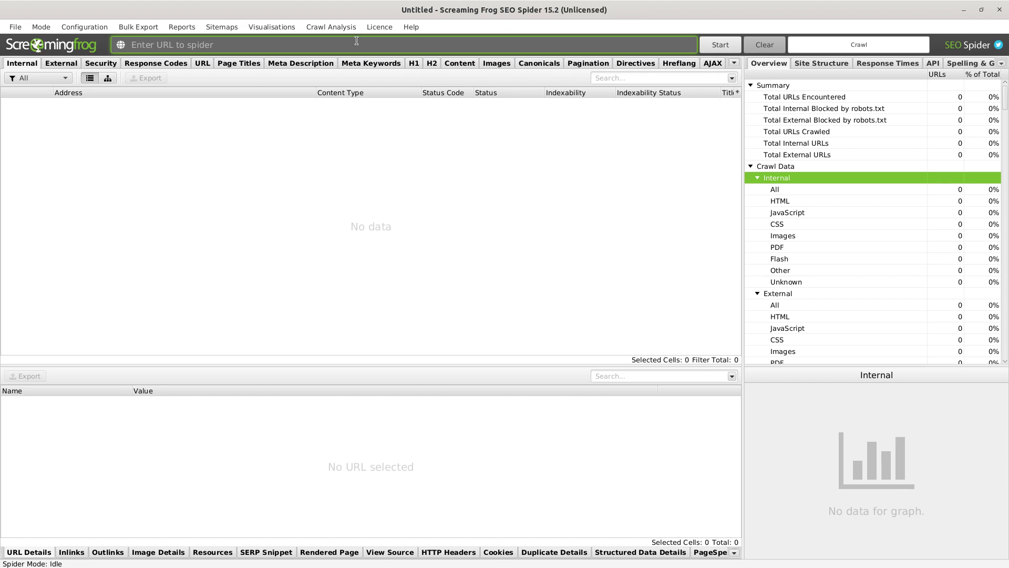
Step: Switch to the Screaming Frog SEO Spider application and crawl zenacademy.com.au
{"action": "type", "text": "zenacademy.com.au"}
{"action": "left_click", "coordinate": [729, 45]}
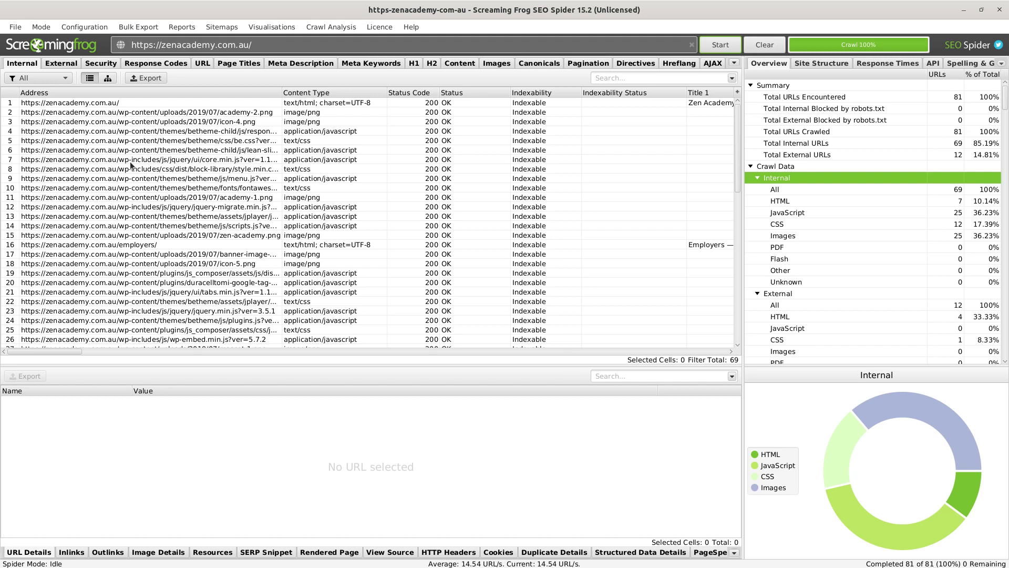
Step: Sort the internal URLs by address in both directions, and restore the original crawl order
{"action": "left_click", "coordinate": [96, 94]}
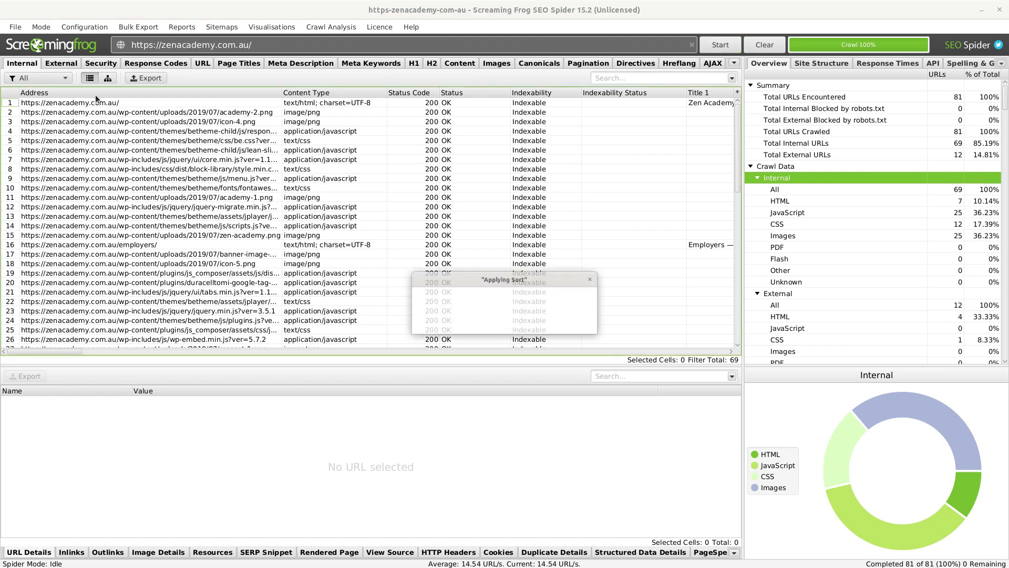
{"action": "left_click", "coordinate": [168, 95]}
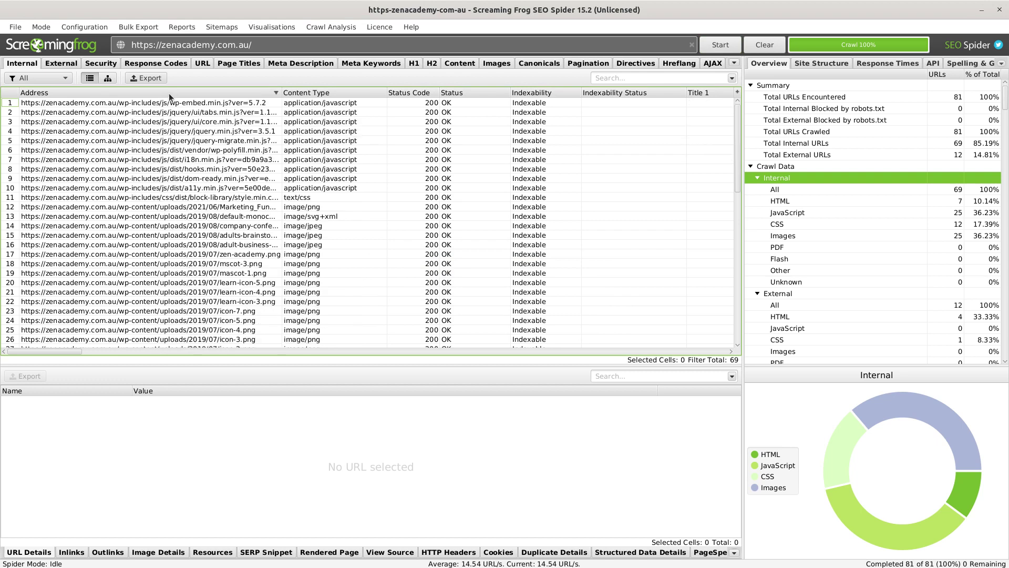
{"action": "left_click", "coordinate": [175, 94]}
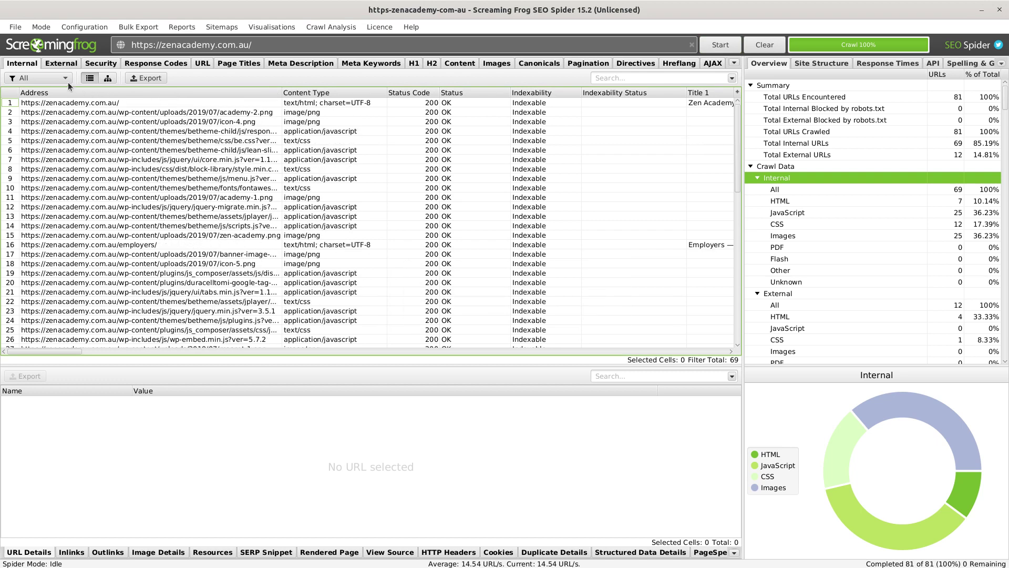
Step: Filter the internal URLs to HTML and select the addresses of all the listed pages
{"action": "left_click", "coordinate": [55, 78]}
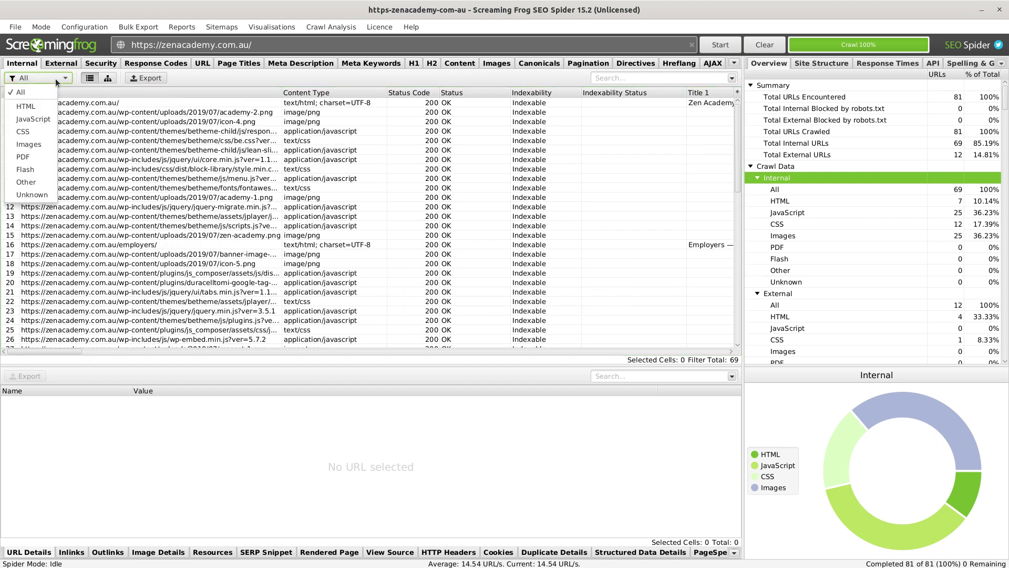
{"action": "left_click", "coordinate": [40, 107]}
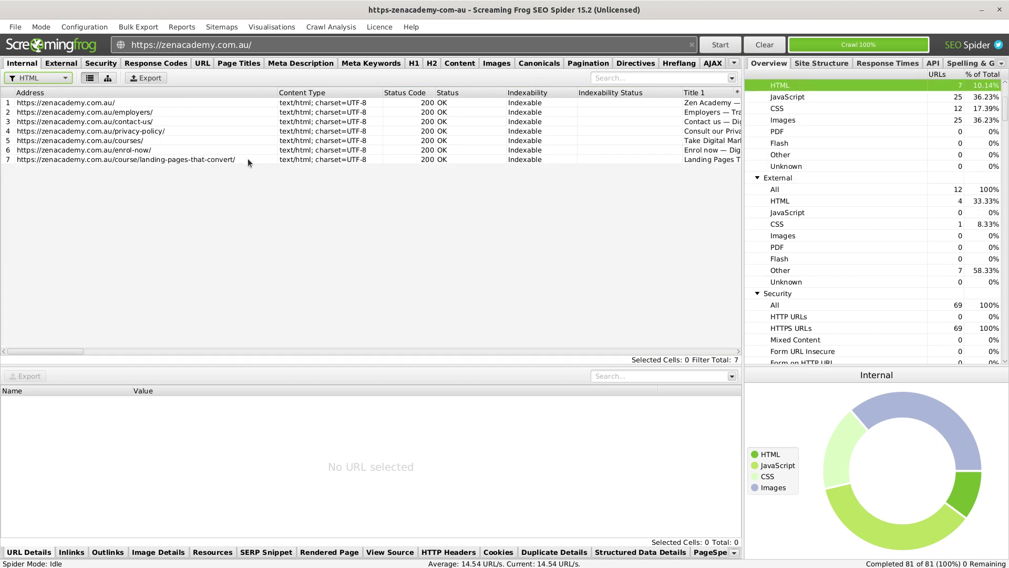
{"action": "left_click_drag", "start_coordinate": [118, 103], "coordinate": [135, 165]}
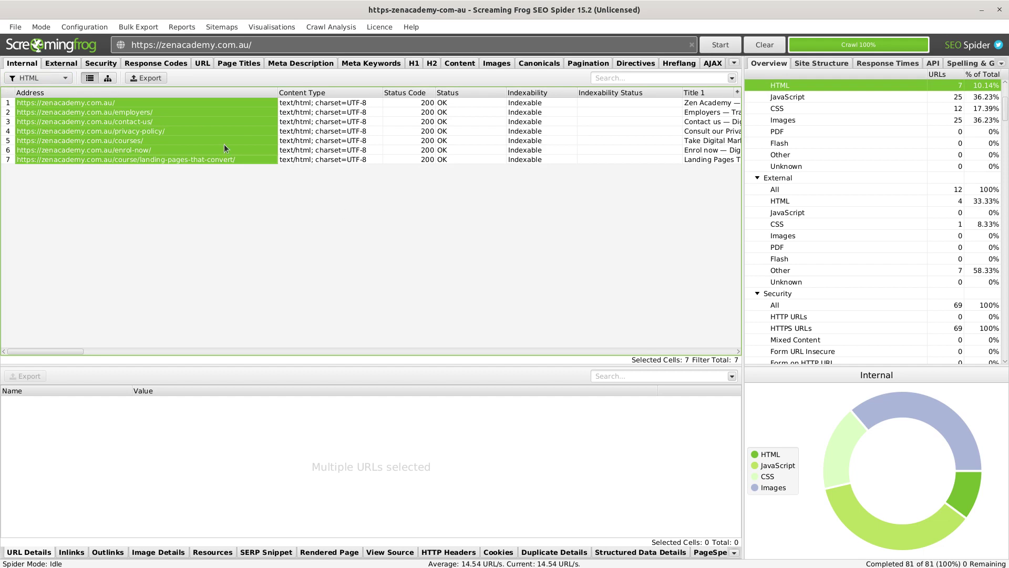
Step: Examine the crawl's external links, the status codes of the crawled URLs, and the URL data
{"action": "left_click", "coordinate": [72, 67]}
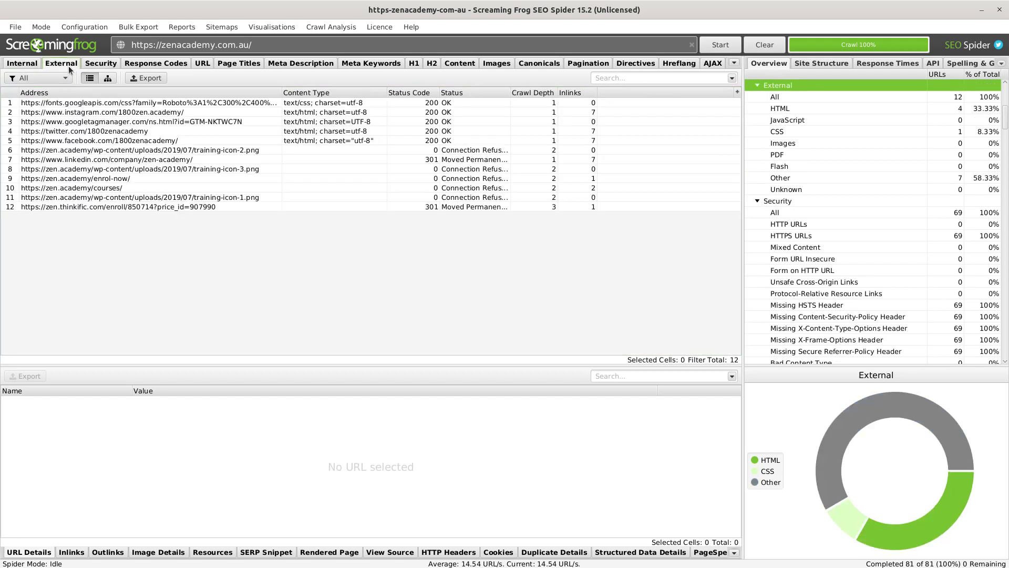
{"action": "left_click", "coordinate": [142, 66]}
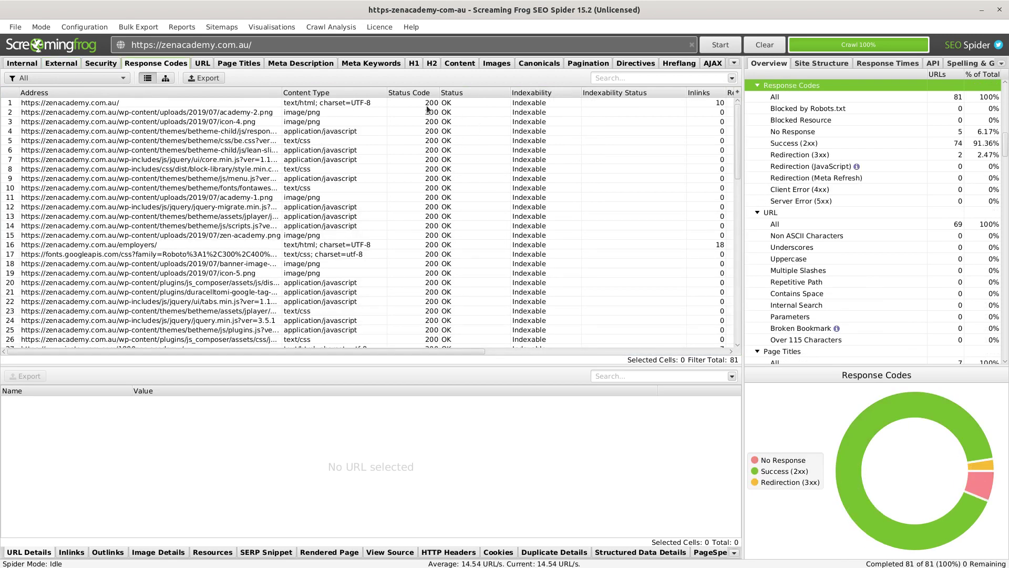
{"action": "left_click_drag", "start_coordinate": [428, 104], "coordinate": [426, 289]}
{"action": "left_click", "coordinate": [202, 64]}
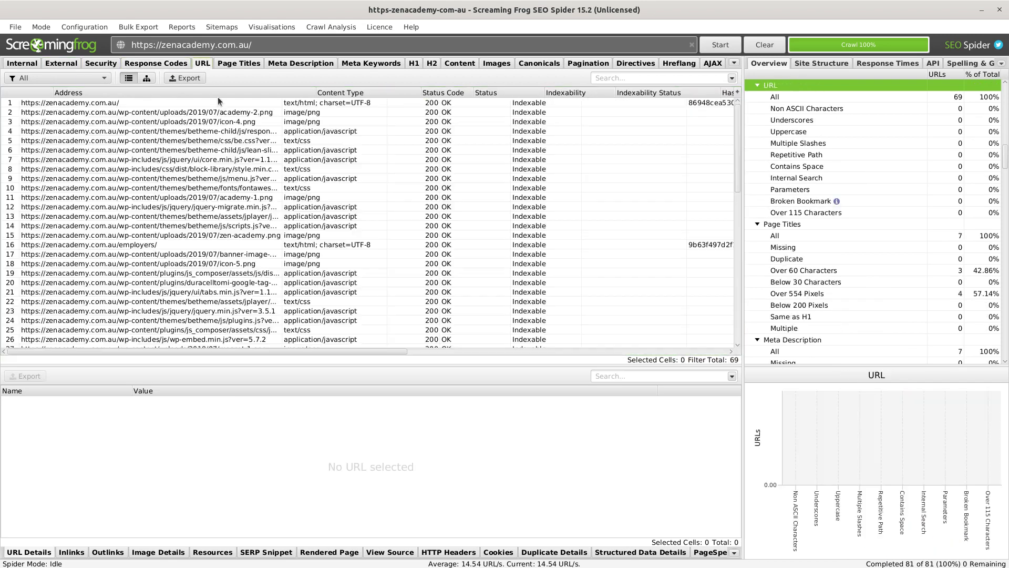
Step: Examine the page titles and the first meta descriptions of all crawled pages
{"action": "left_click", "coordinate": [249, 63]}
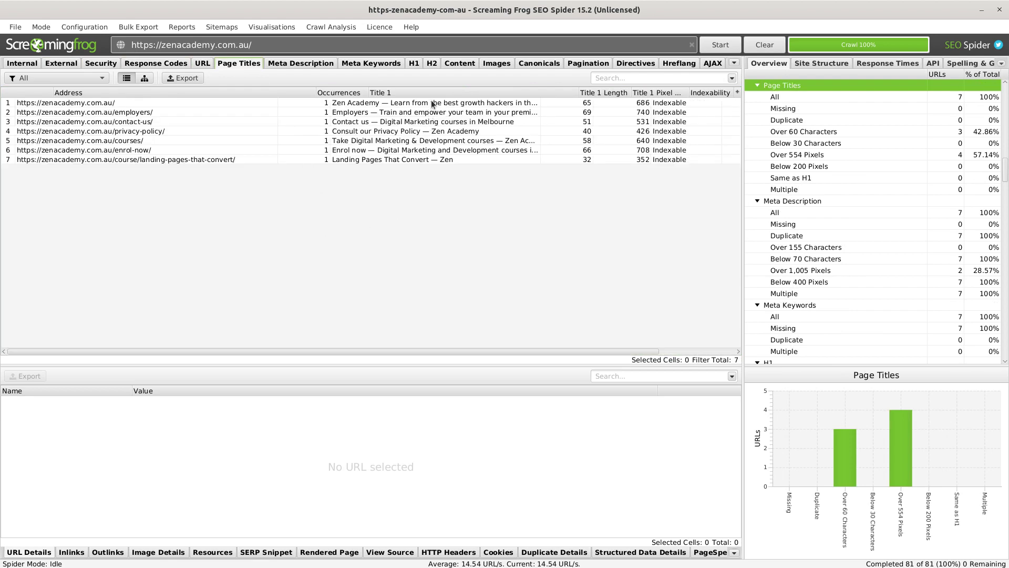
{"action": "left_click_drag", "start_coordinate": [433, 103], "coordinate": [434, 158]}
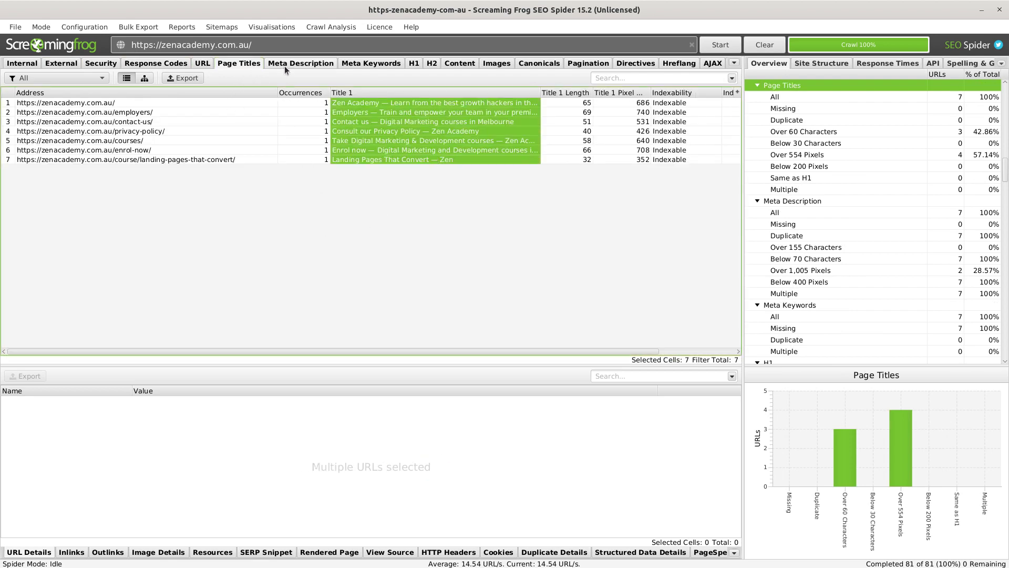
{"action": "left_click", "coordinate": [302, 64]}
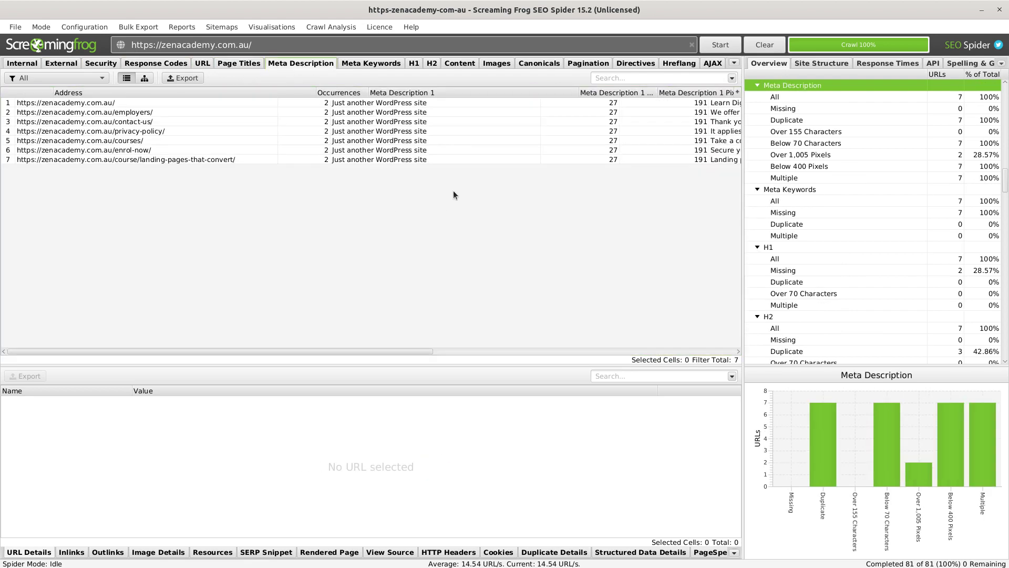
{"action": "left_click_drag", "start_coordinate": [407, 103], "coordinate": [405, 162]}
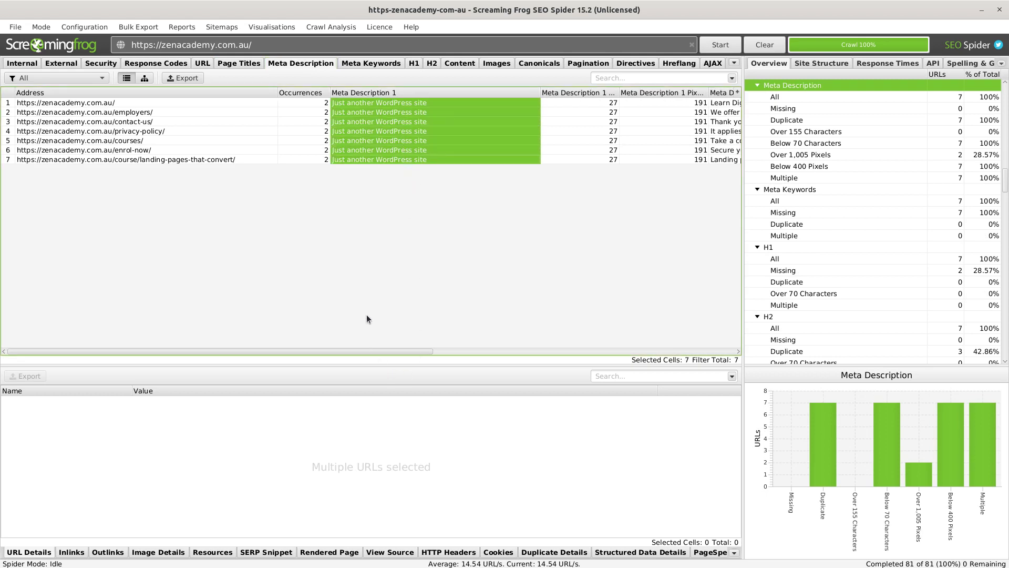
Step: Examine the meta keywords and the H1 and H2 headings of all crawled pages
{"action": "left_click", "coordinate": [364, 63]}
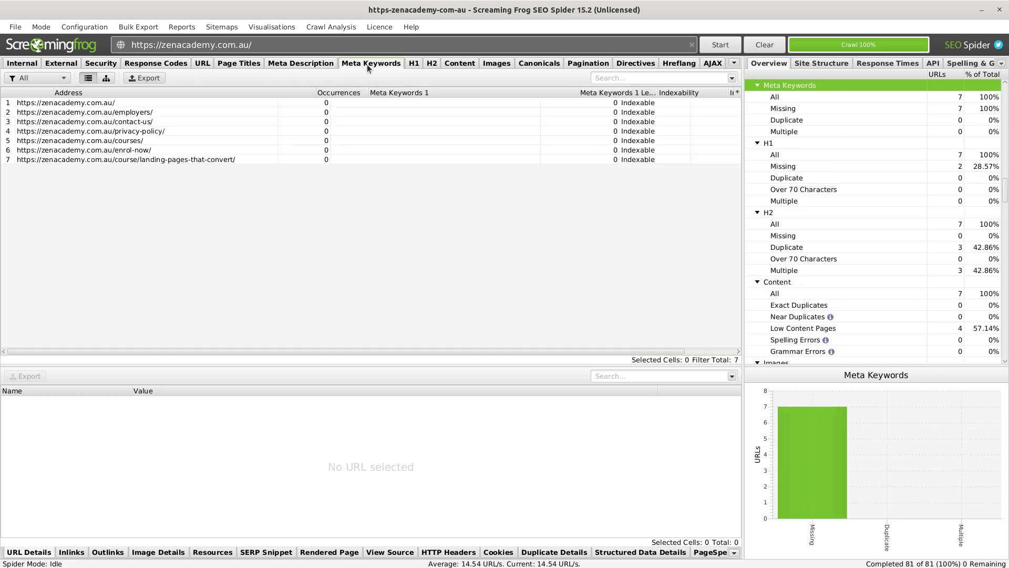
{"action": "left_click", "coordinate": [414, 64]}
{"action": "left_click_drag", "start_coordinate": [385, 102], "coordinate": [389, 163]}
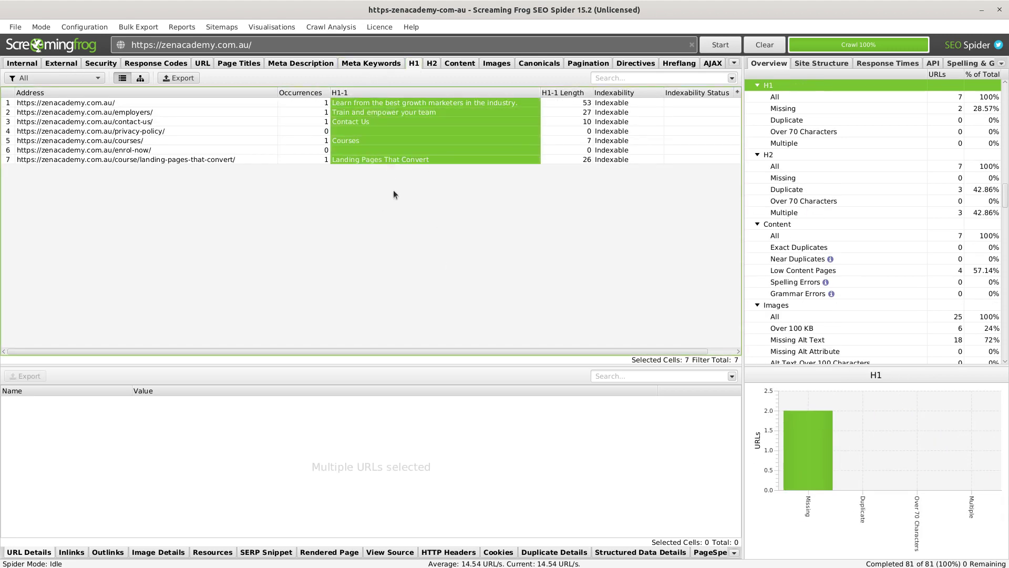
{"action": "left_click", "coordinate": [432, 63]}
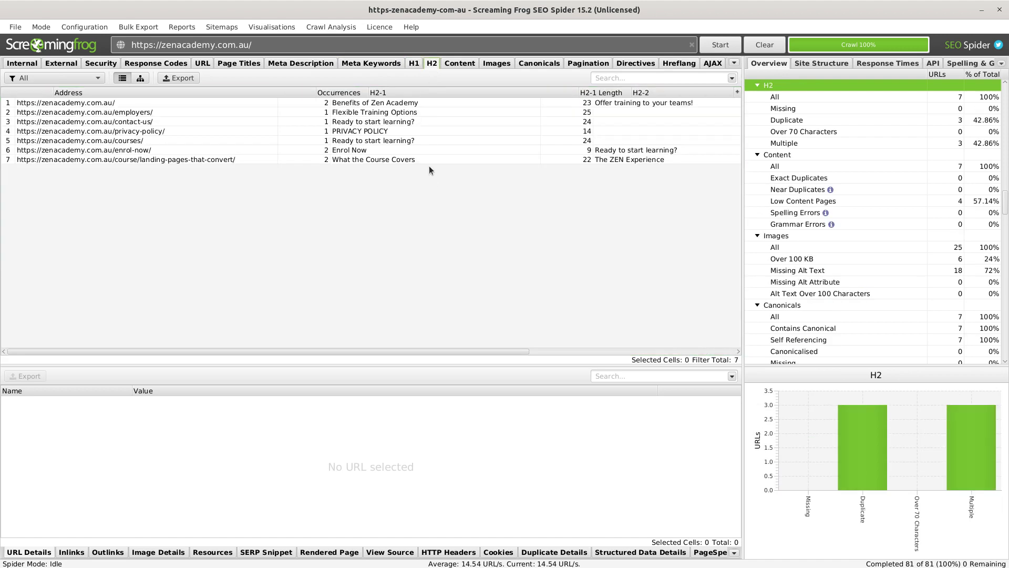
{"action": "left_click_drag", "start_coordinate": [413, 104], "coordinate": [413, 164]}
{"action": "left_click_drag", "start_coordinate": [636, 103], "coordinate": [644, 161]}
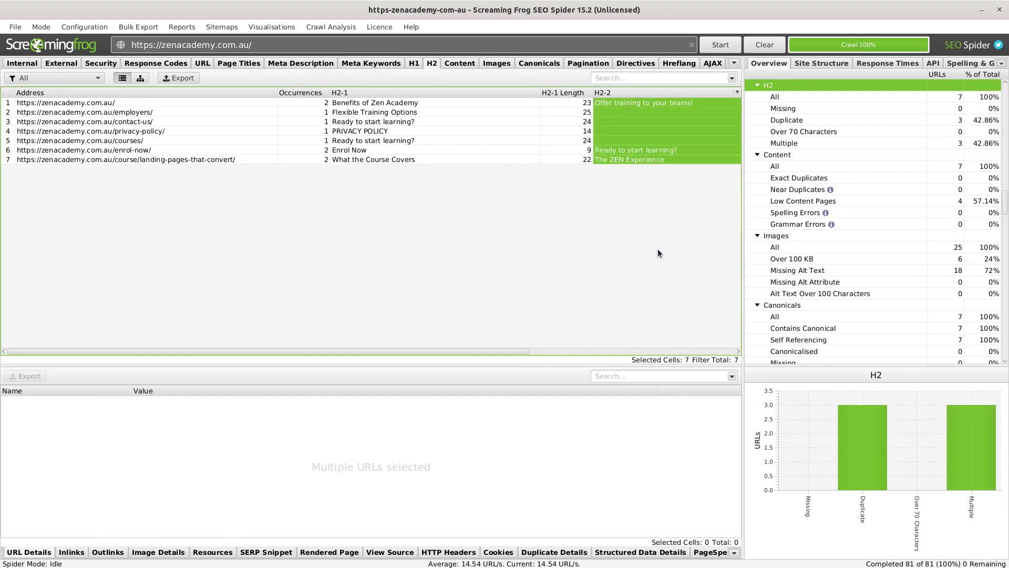
Step: Return to the internal HTML pages and look through the available report types without generating one
{"action": "left_click", "coordinate": [24, 63]}
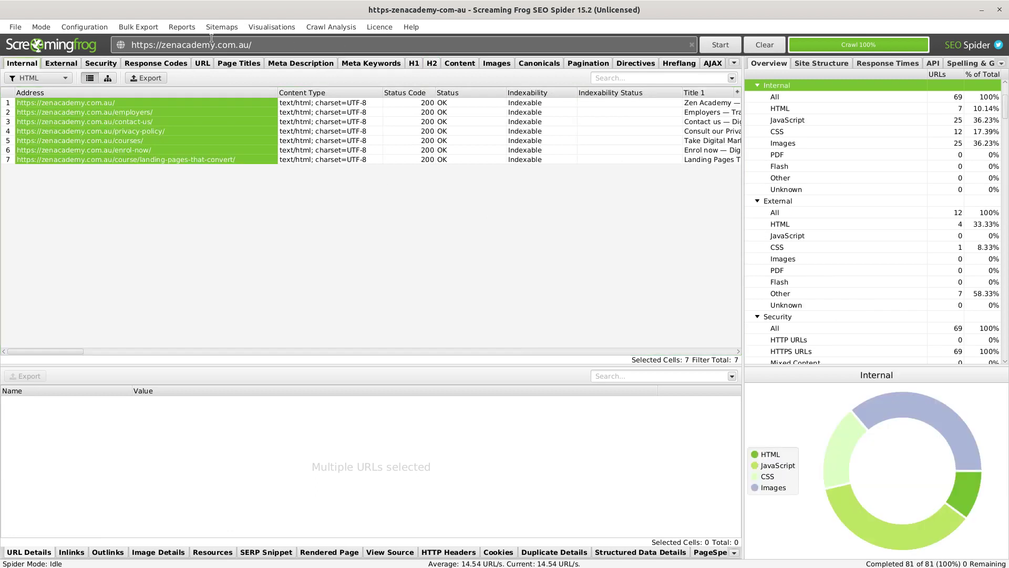
{"action": "left_click", "coordinate": [179, 27]}
{"action": "mouse_move", "coordinate": [190, 55]}
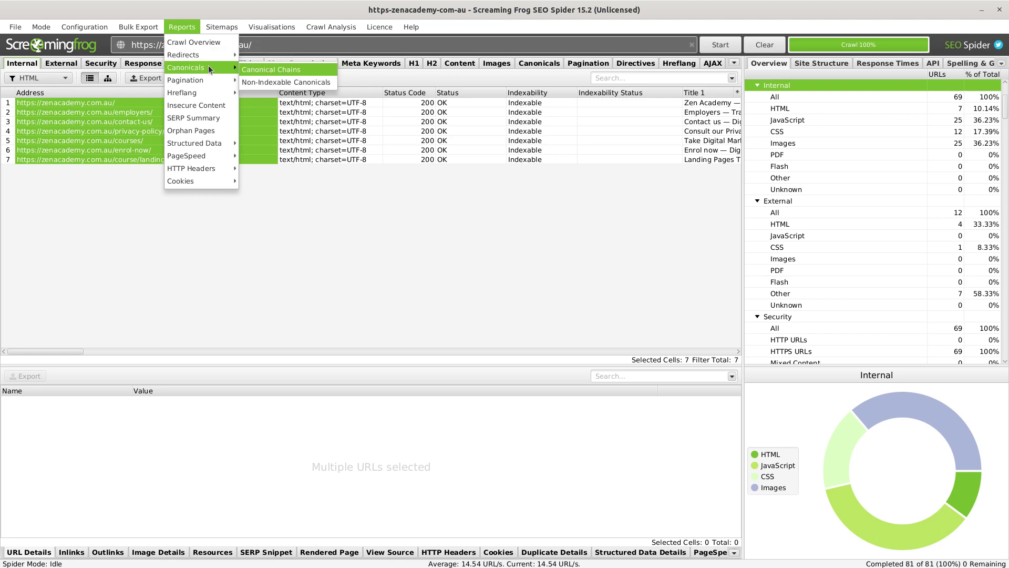
{"action": "mouse_move", "coordinate": [210, 144]}
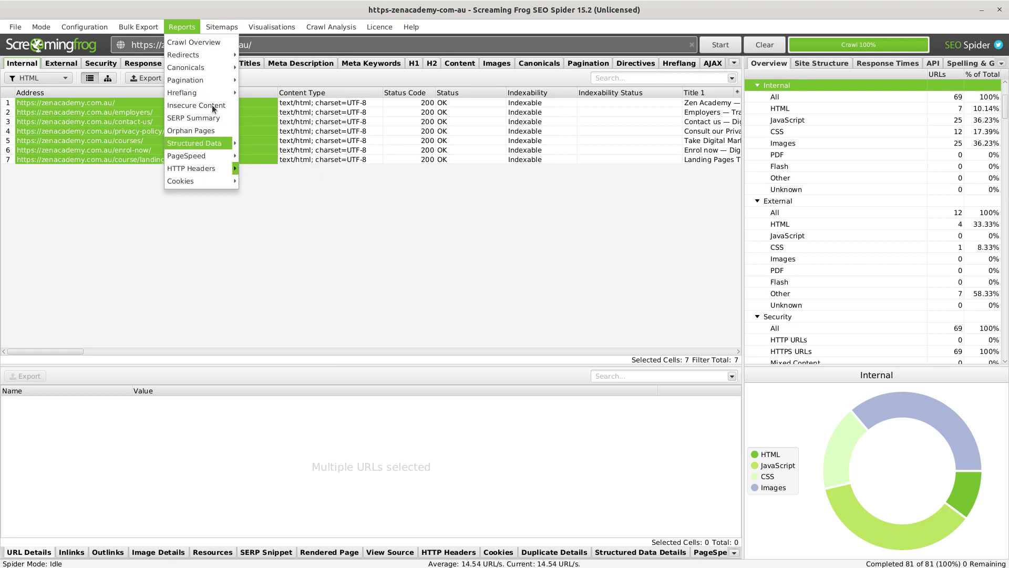
{"action": "mouse_move", "coordinate": [210, 92]}
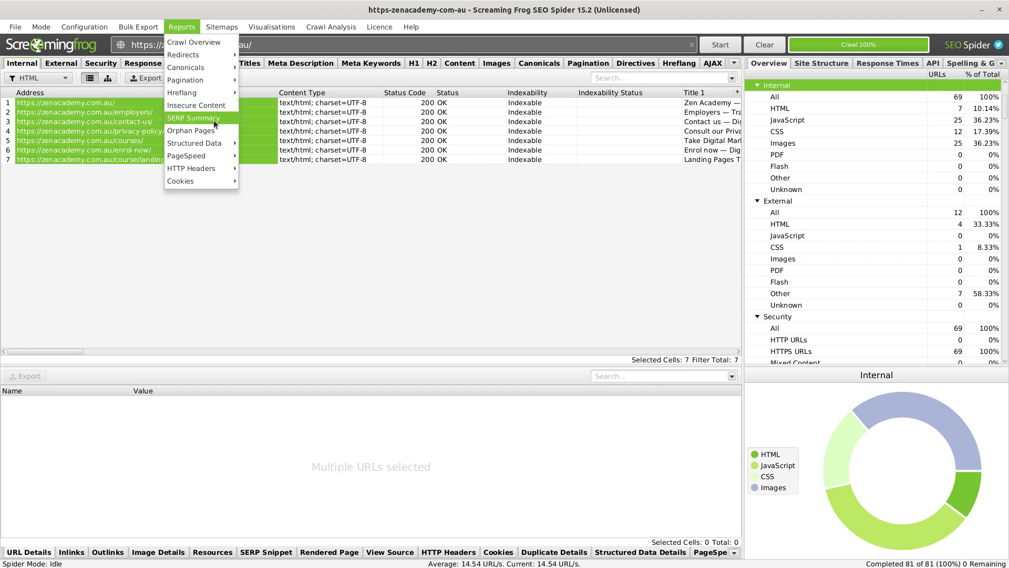
{"action": "left_click", "coordinate": [505, 249]}
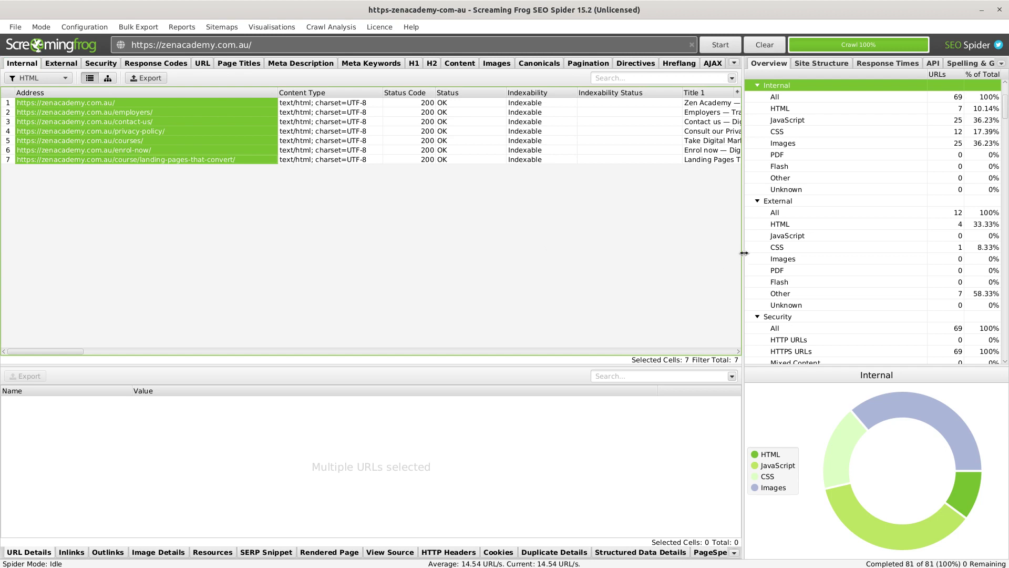
Step: Widen the crawl results area and show the outlinks of the internal /contact-us/ page
{"action": "left_click_drag", "start_coordinate": [744, 253], "coordinate": [816, 254]}
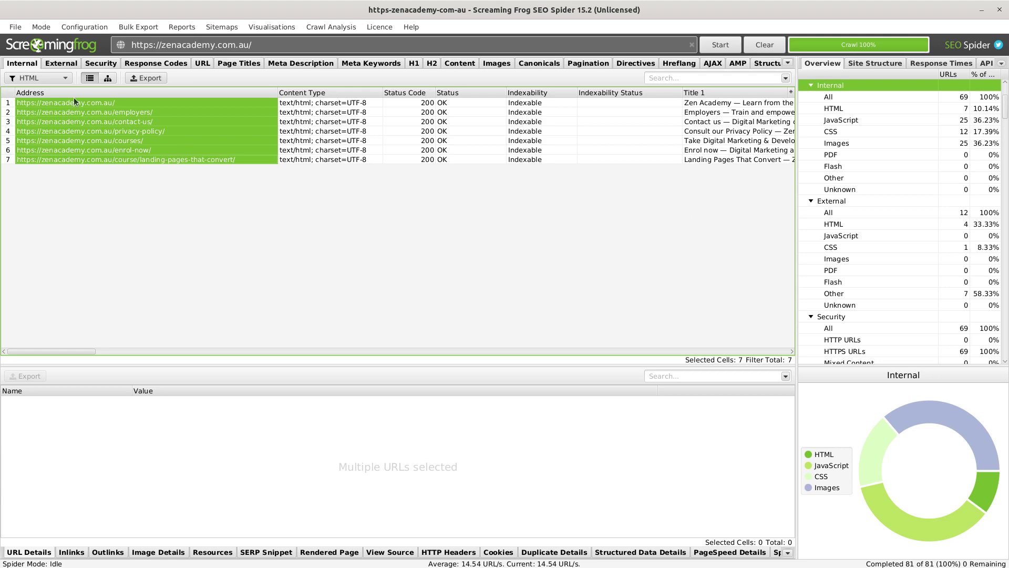
{"action": "left_click", "coordinate": [56, 65]}
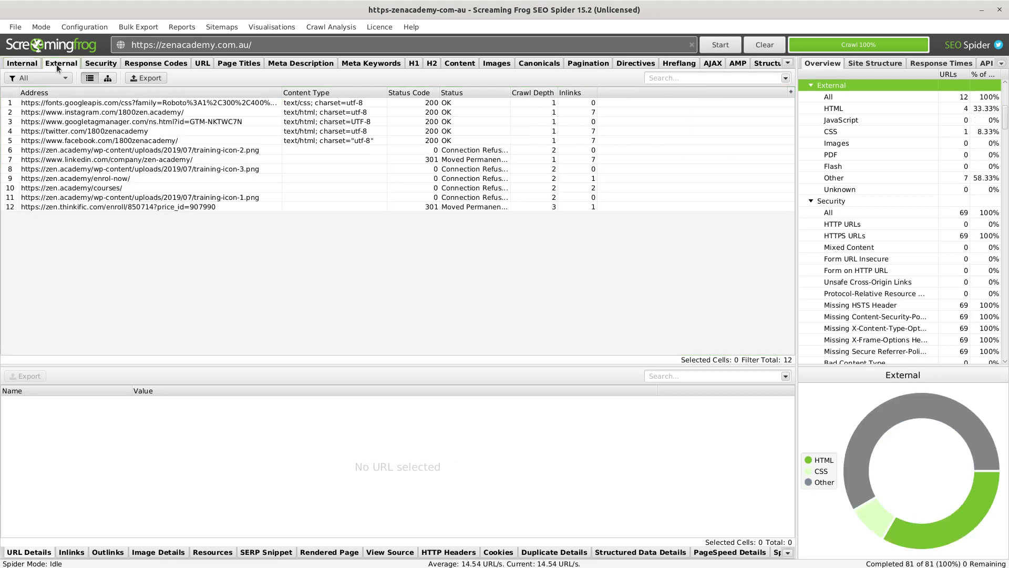
{"action": "left_click", "coordinate": [21, 63]}
{"action": "left_click", "coordinate": [89, 119]}
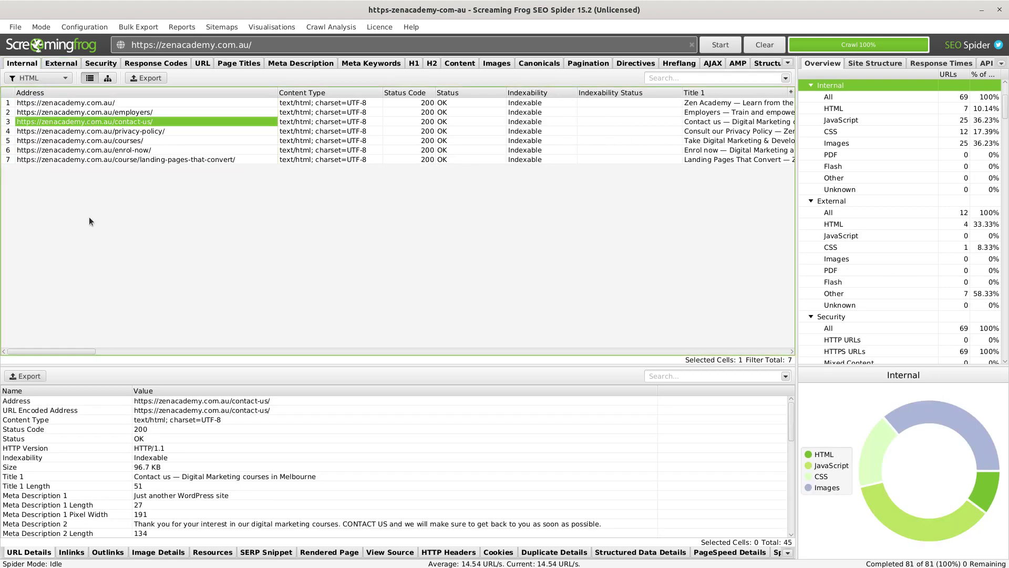
{"action": "left_click", "coordinate": [108, 552]}
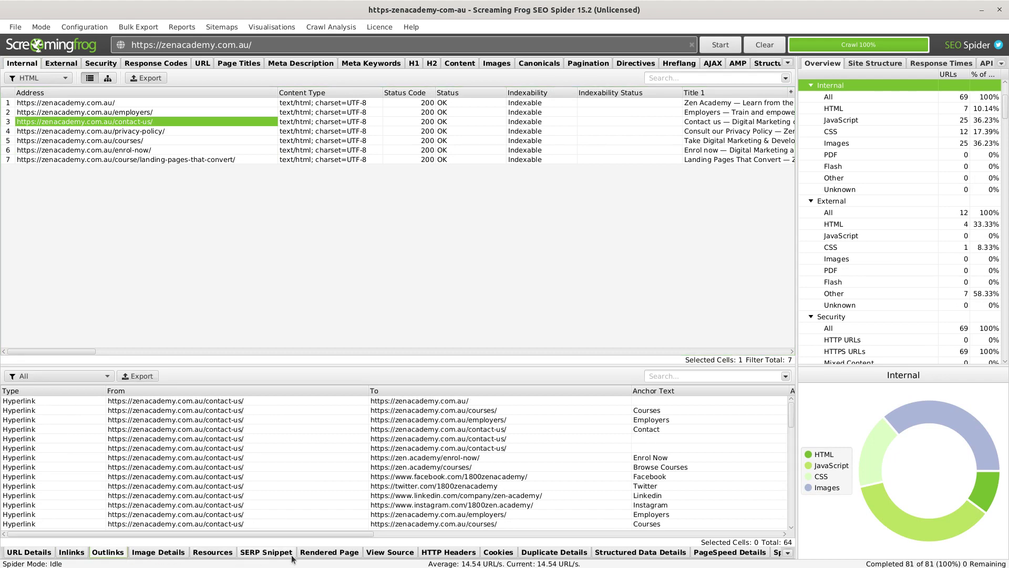